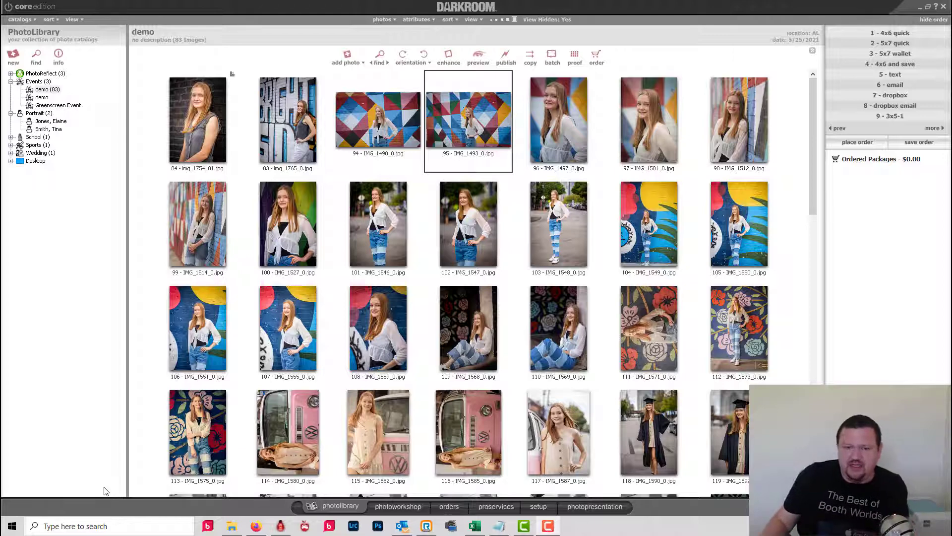
Check the Email and Social Media accounts list in Photographer Info, where Remove.bg is authorized
{"action": "left_click", "coordinate": [545, 515]}
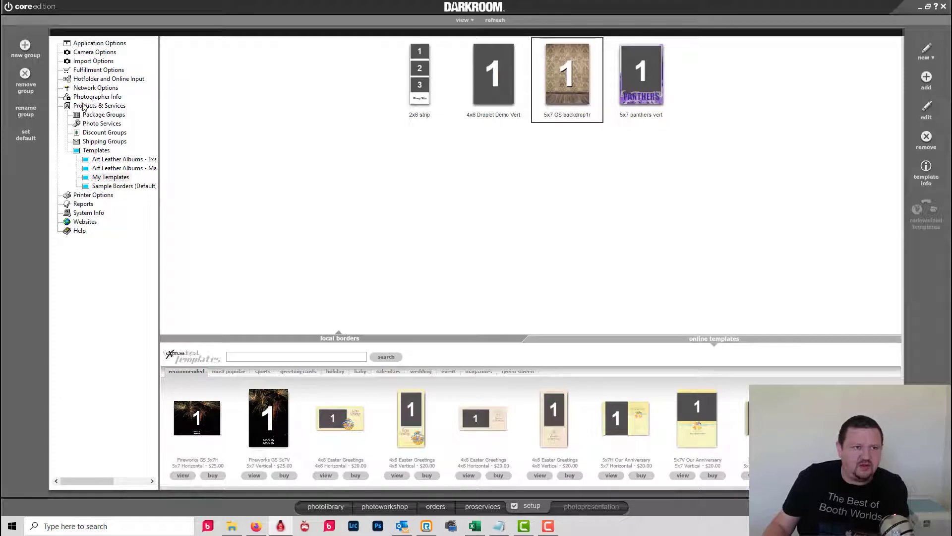
{"action": "left_click", "coordinate": [84, 98]}
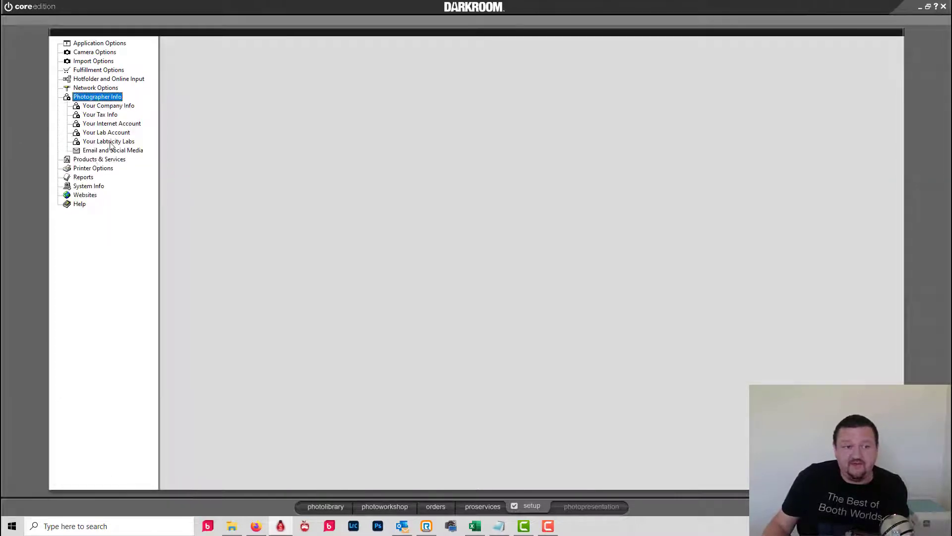
{"action": "left_click", "coordinate": [113, 149]}
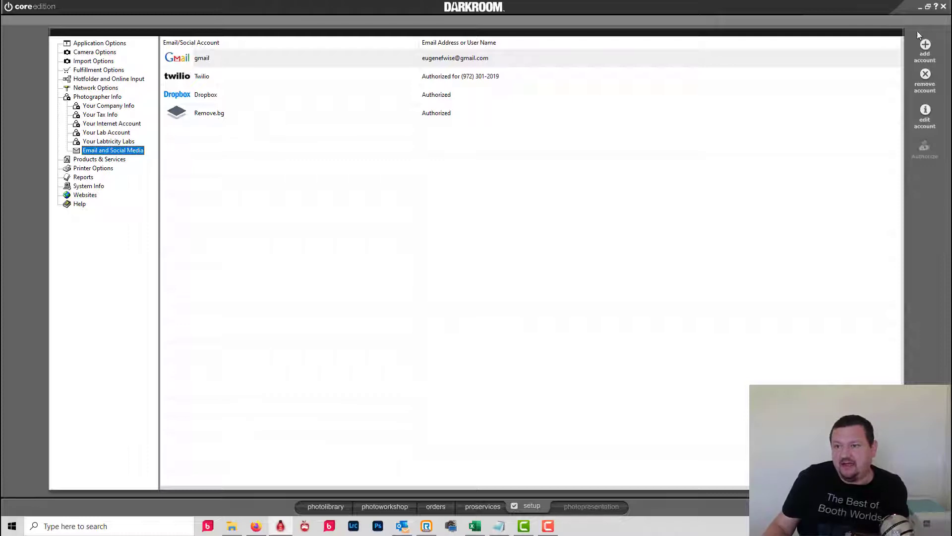
{"action": "left_click", "coordinate": [926, 48]}
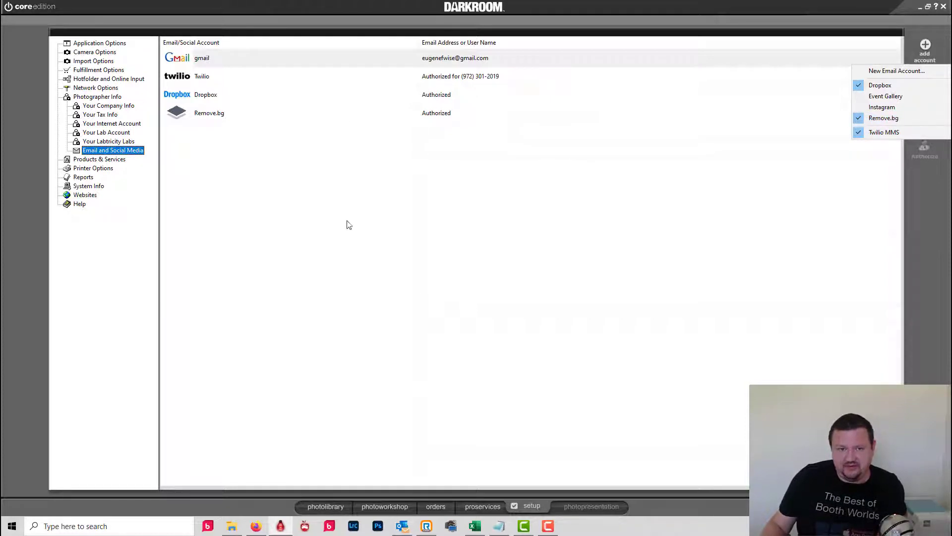
{"action": "left_click", "coordinate": [497, 390]}
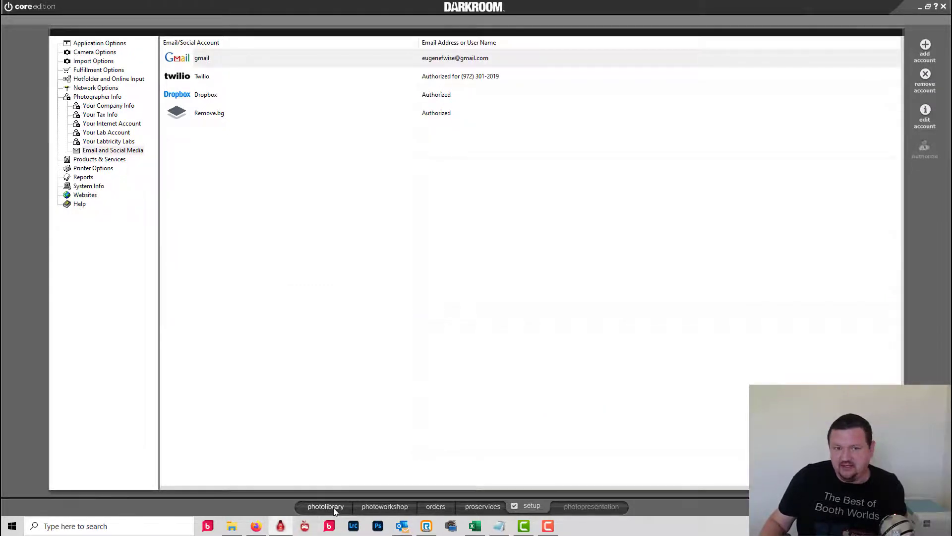
Move from the photo library to the photo workshop and scroll down the thumbnail strip
{"action": "left_click", "coordinate": [337, 510]}
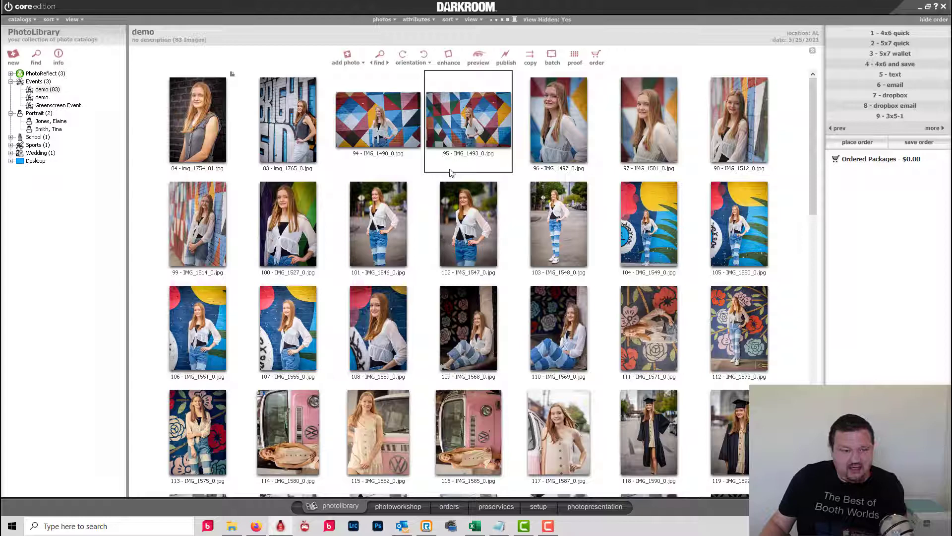
{"action": "left_click", "coordinate": [388, 507]}
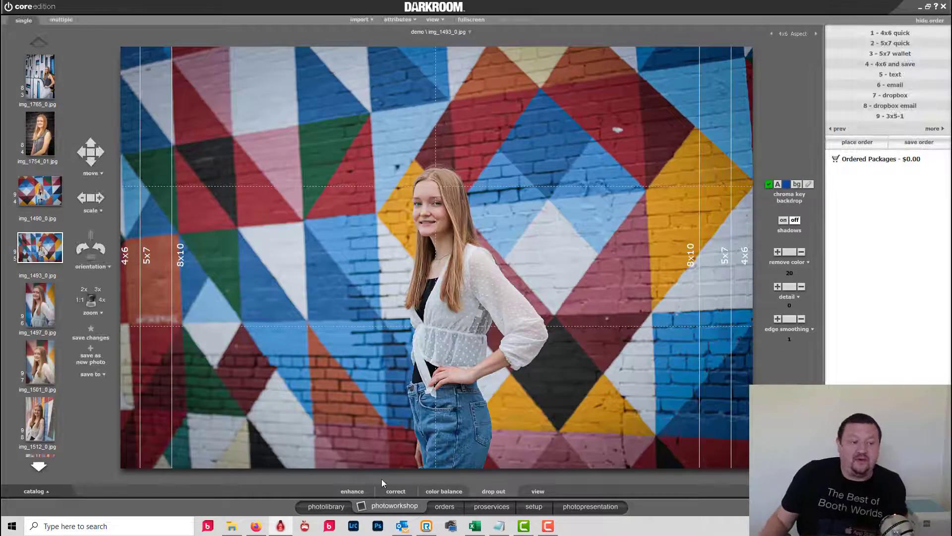
{"action": "left_click", "coordinate": [39, 467]}
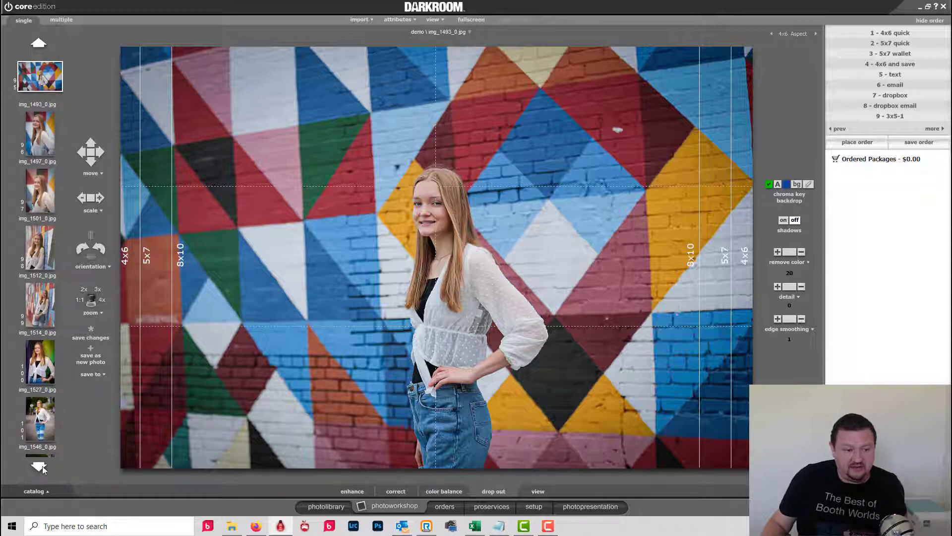
{"action": "left_click", "coordinate": [44, 468]}
Apply the 5x7 GS backdrop from My Templates to the img_1548 street photo
{"action": "left_click", "coordinate": [31, 422]}
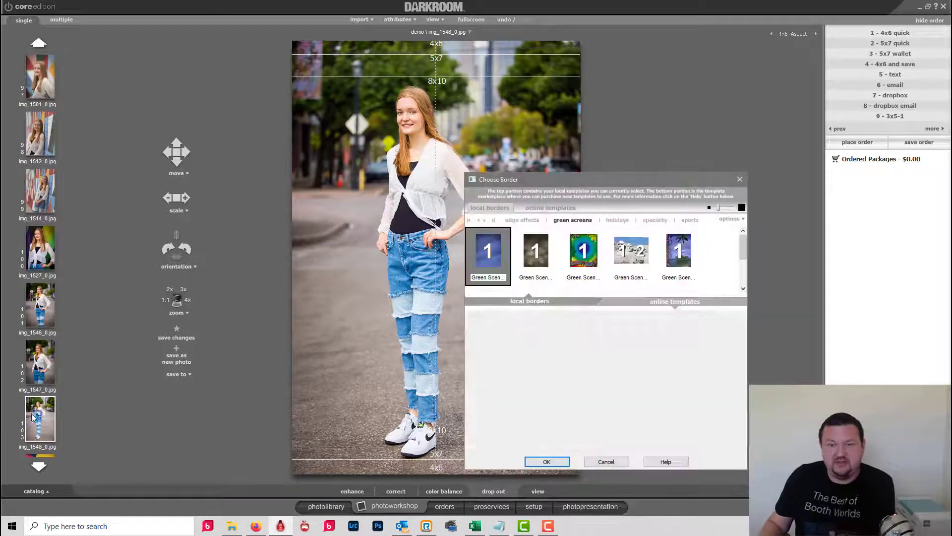
{"action": "left_click", "coordinate": [731, 219]}
{"action": "mouse_move", "coordinate": [700, 229]}
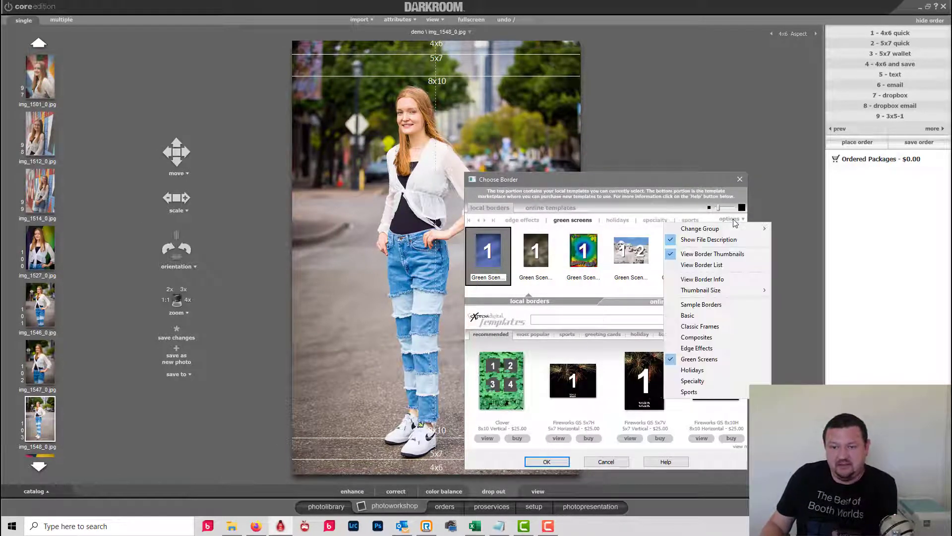
{"action": "left_click", "coordinate": [804, 251]}
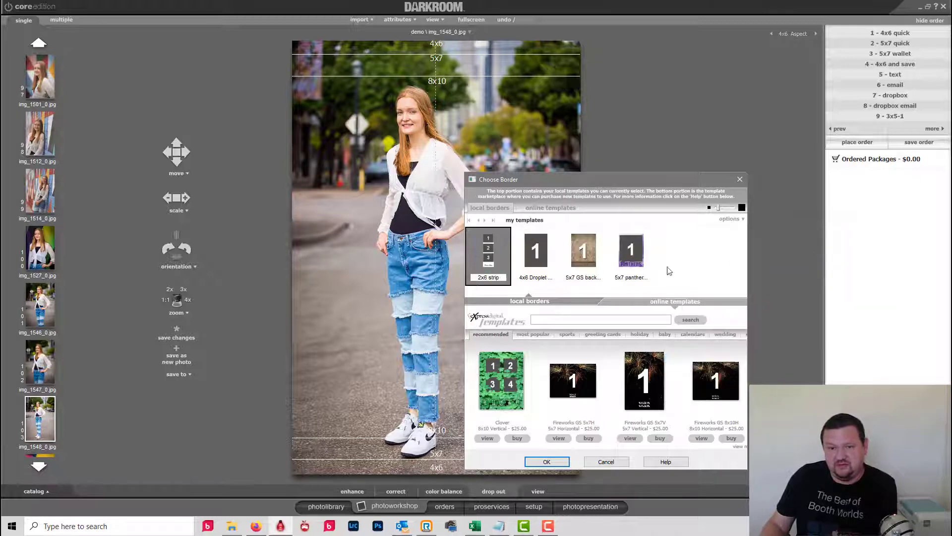
{"action": "left_click", "coordinate": [546, 461]}
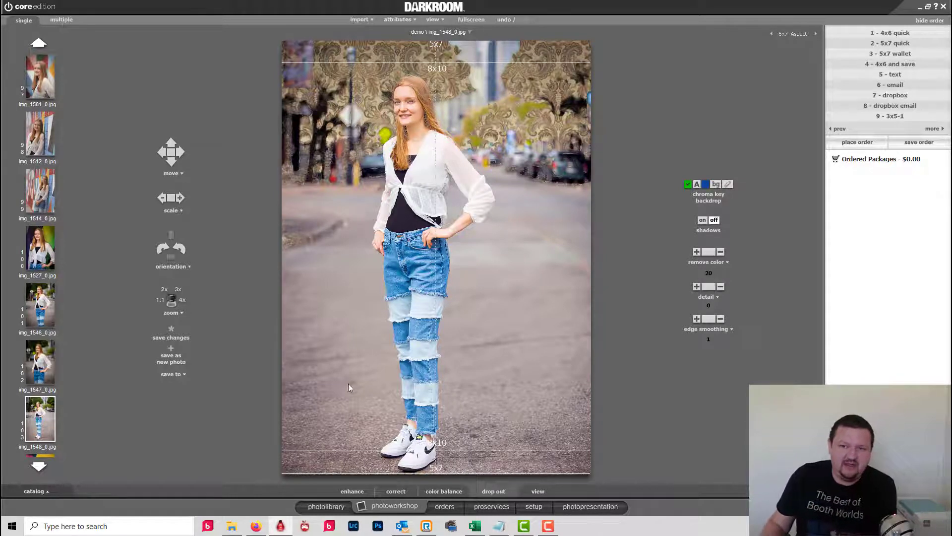
Switch the chroma key backdrop to Remove.bg to strip the street background
{"action": "left_click", "coordinate": [716, 186]}
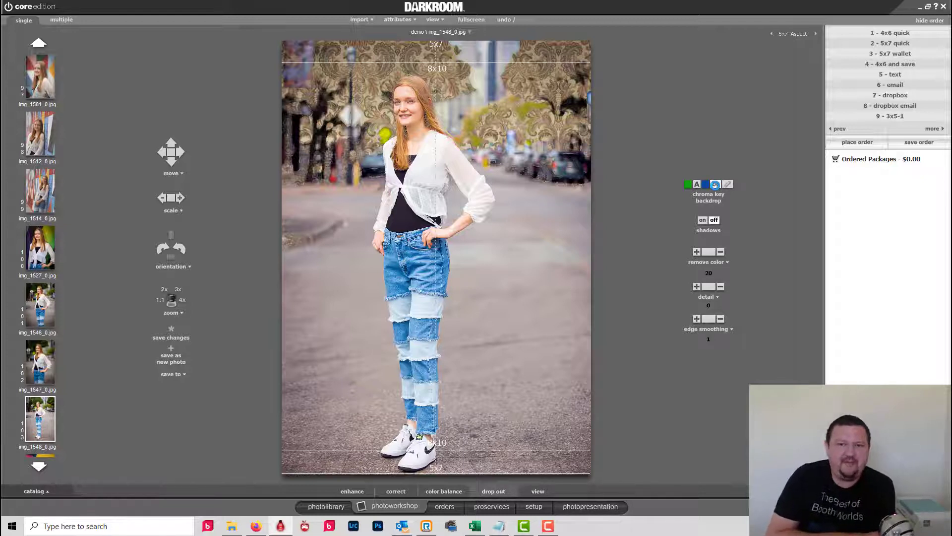